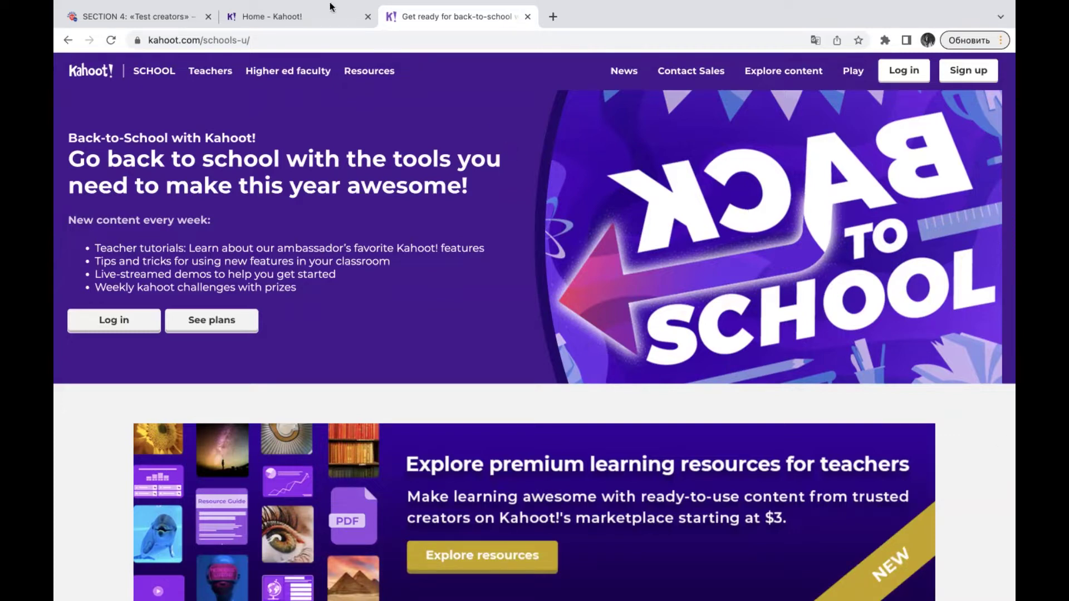
Switch to the Kahoot! home dashboard and review its courses, news and top picks
{"action": "left_click", "coordinate": [303, 15]}
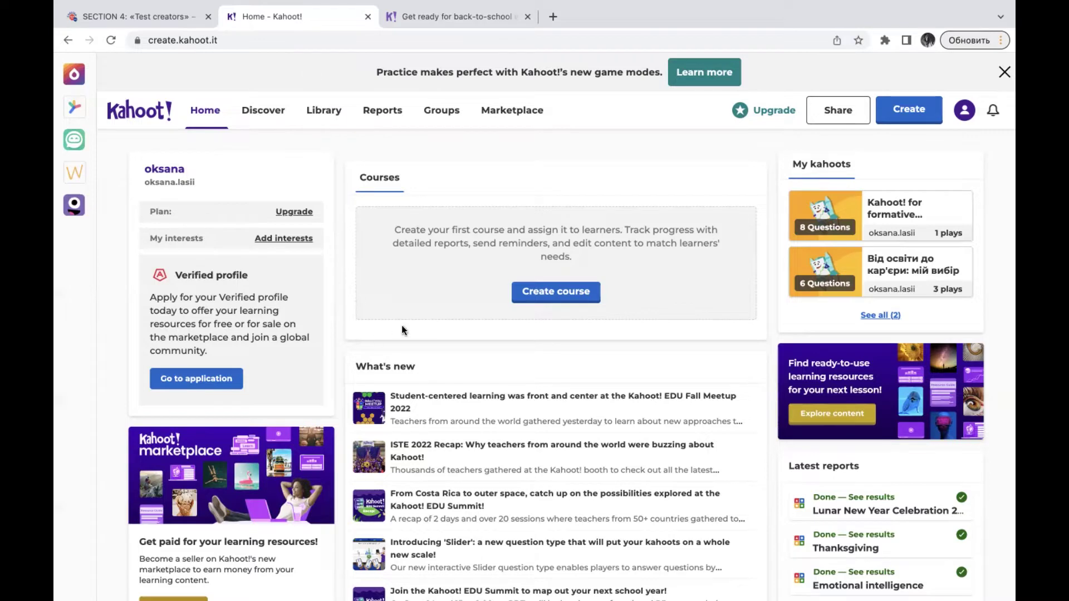
{"action": "scroll", "coordinate": [462, 449], "scroll_direction": "down", "scroll_amount": 3}
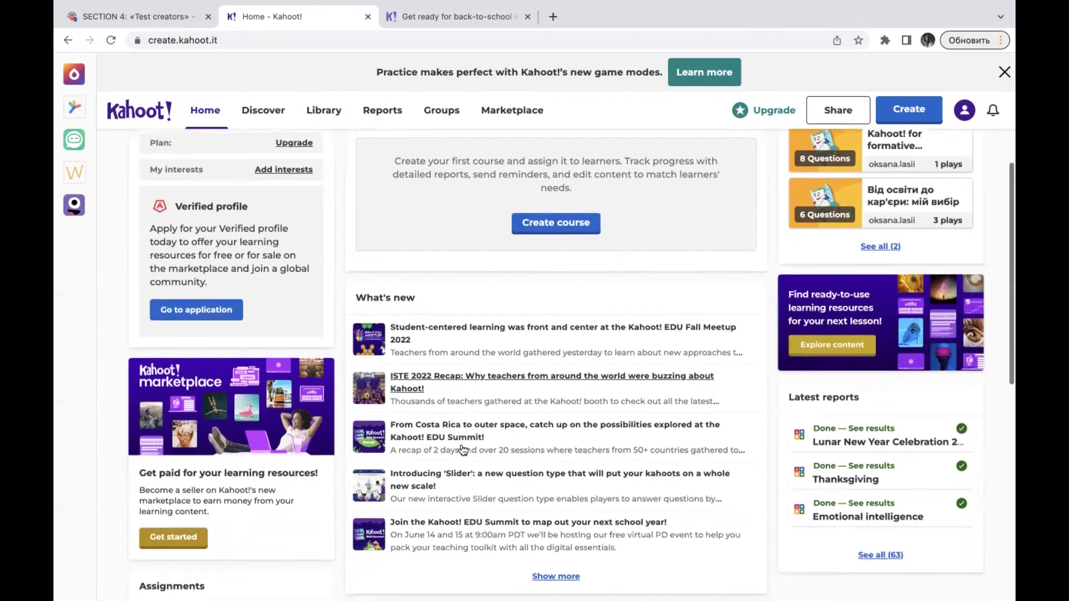
{"action": "scroll", "coordinate": [462, 449], "scroll_direction": "down", "scroll_amount": 1}
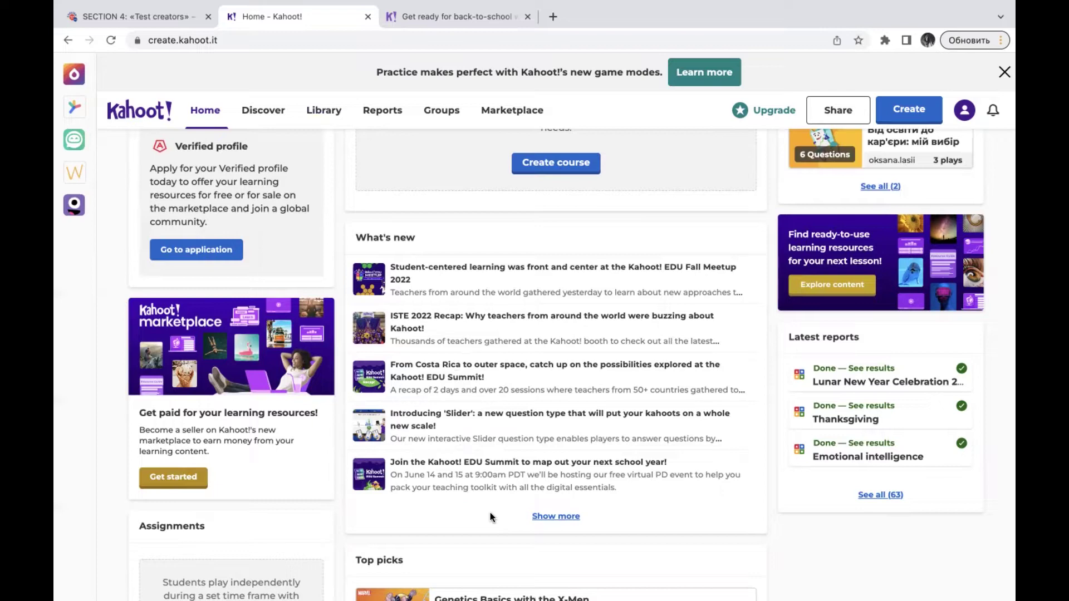
{"action": "scroll", "coordinate": [489, 516], "scroll_direction": "down", "scroll_amount": 4}
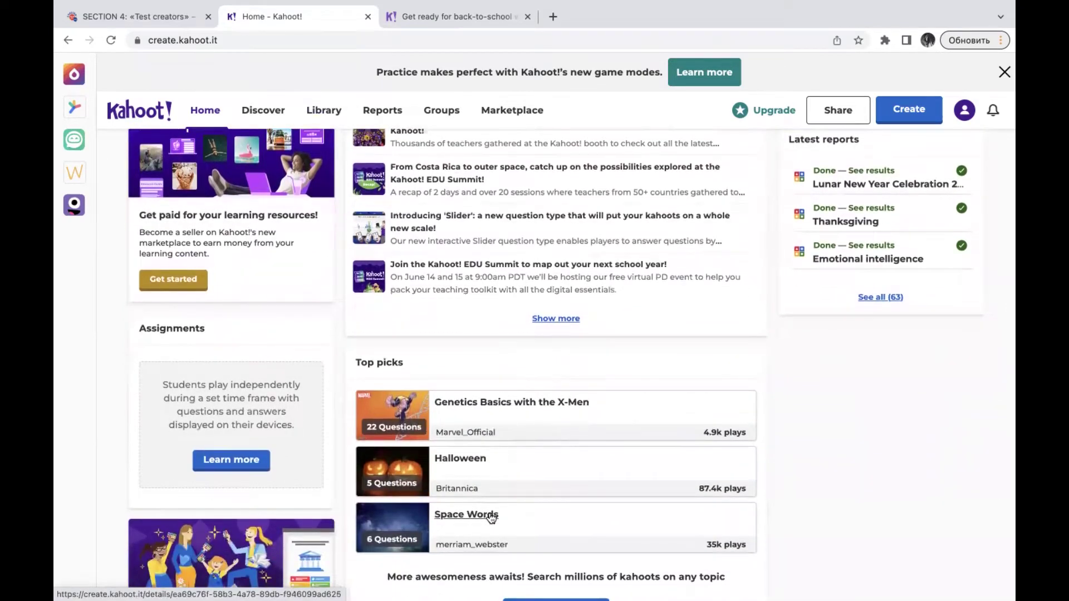
{"action": "scroll", "coordinate": [491, 518], "scroll_direction": "down", "scroll_amount": 1}
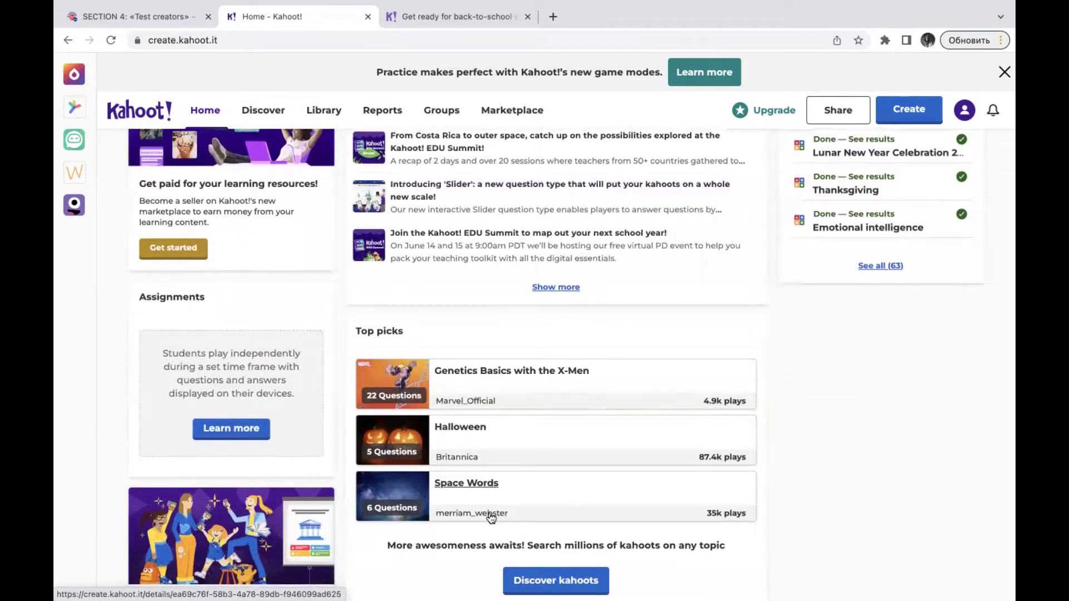
{"action": "scroll", "coordinate": [490, 518], "scroll_direction": "up", "scroll_amount": 7}
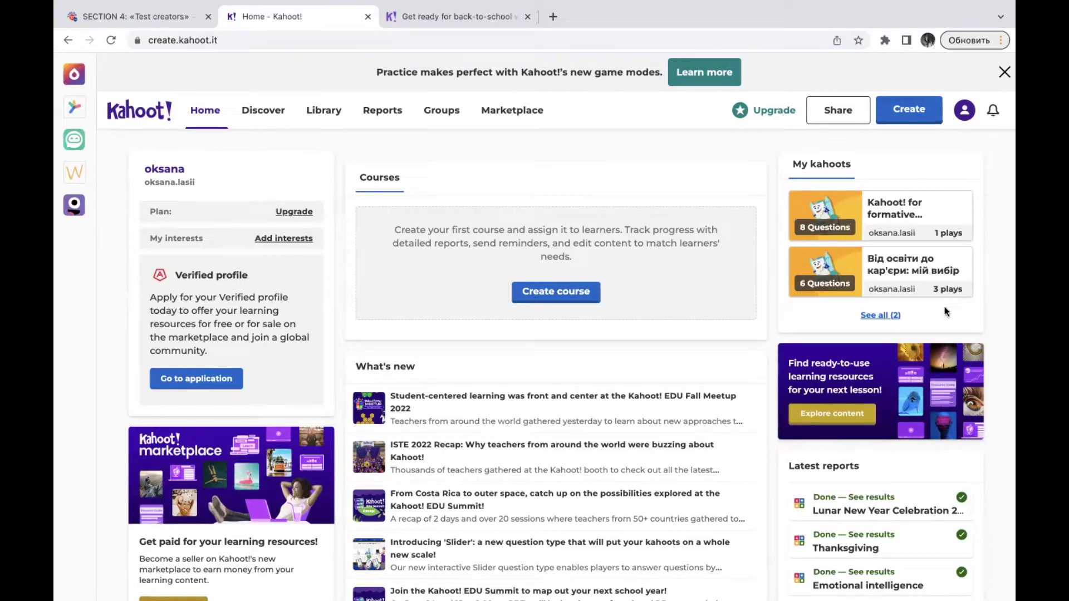
Open the Discover page and examine its ready-to-use courses, premium and partner collections, verified educators, top picks and recommended kahoots
{"action": "left_click", "coordinate": [265, 119]}
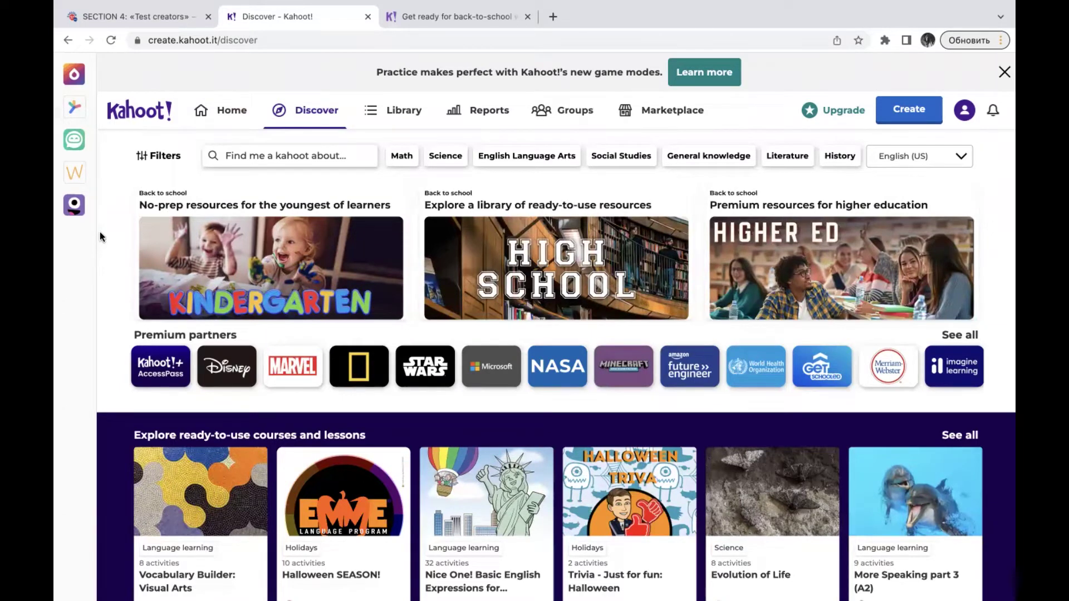
{"action": "scroll", "coordinate": [331, 403], "scroll_direction": "down", "scroll_amount": 2}
{"action": "scroll", "coordinate": [331, 402], "scroll_direction": "down", "scroll_amount": 5}
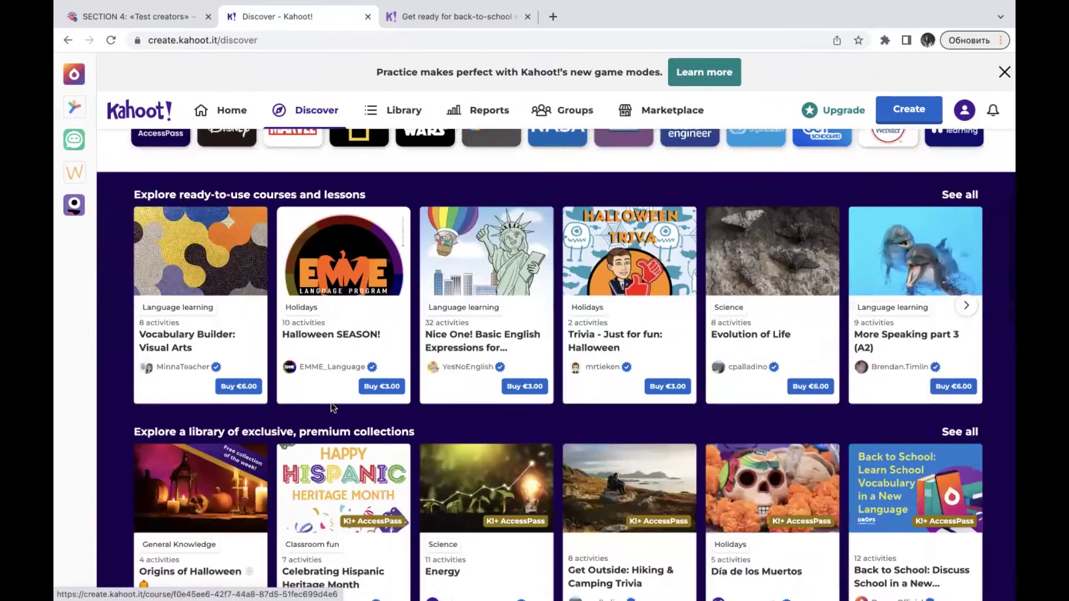
{"action": "scroll", "coordinate": [331, 403], "scroll_direction": "down", "scroll_amount": 1}
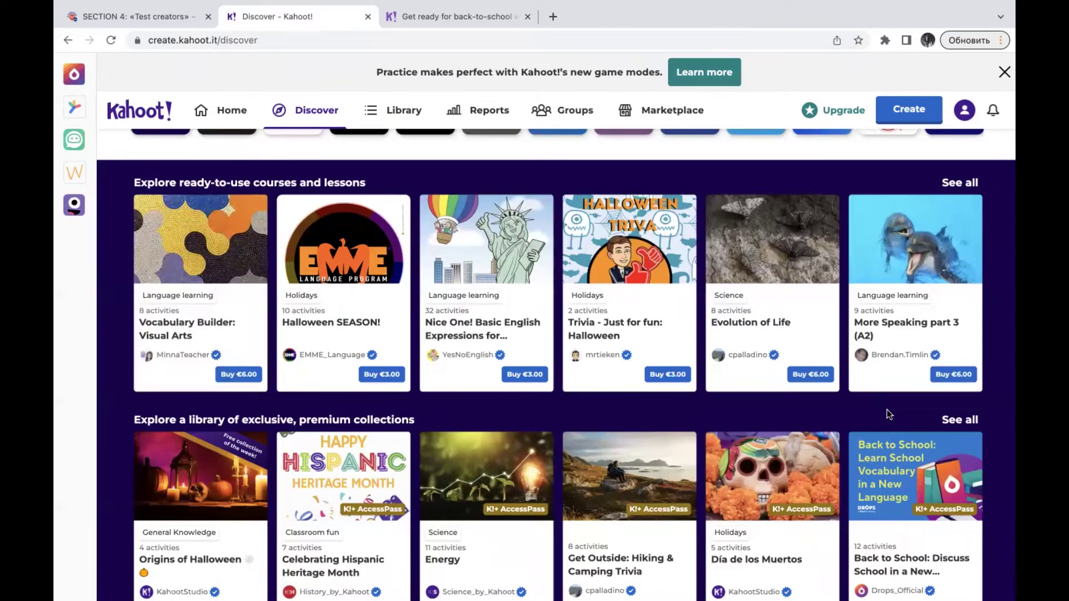
{"action": "scroll", "coordinate": [888, 415], "scroll_direction": "down", "scroll_amount": 3}
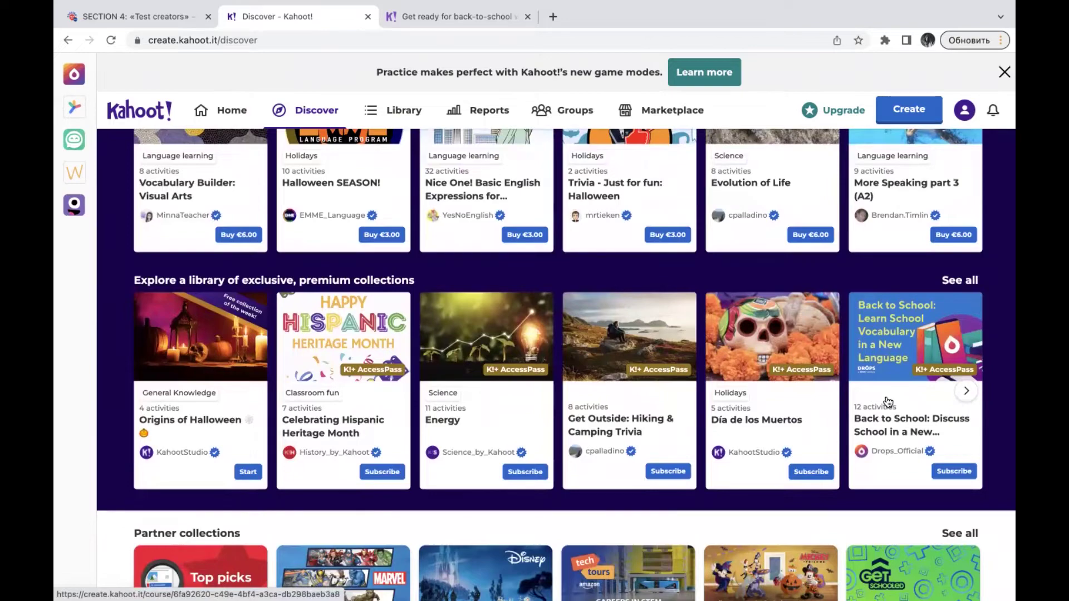
{"action": "scroll", "coordinate": [889, 402], "scroll_direction": "down", "scroll_amount": 3}
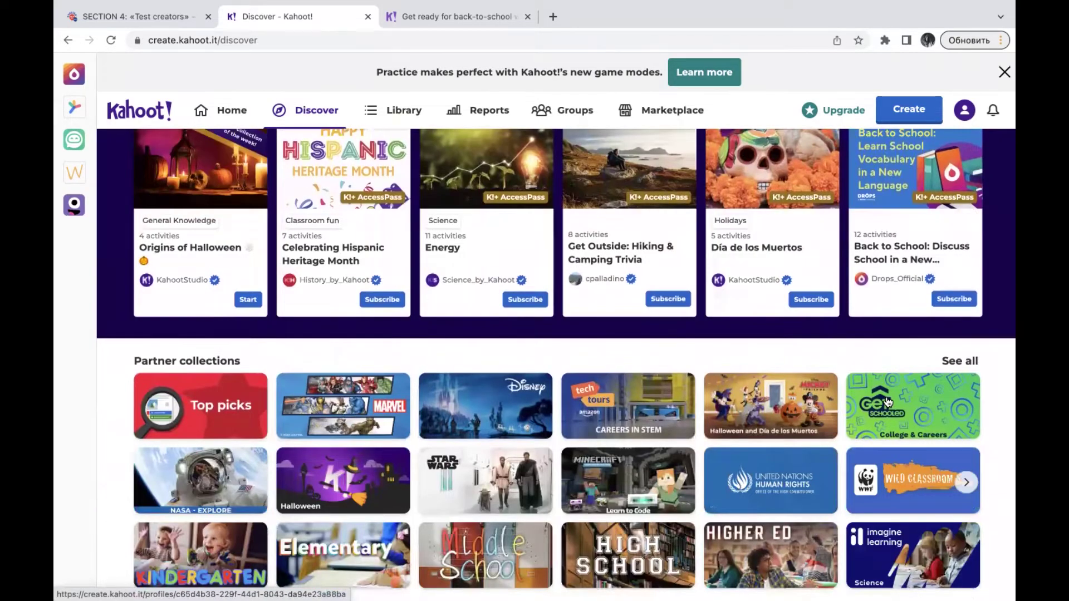
{"action": "scroll", "coordinate": [888, 402], "scroll_direction": "down", "scroll_amount": 3}
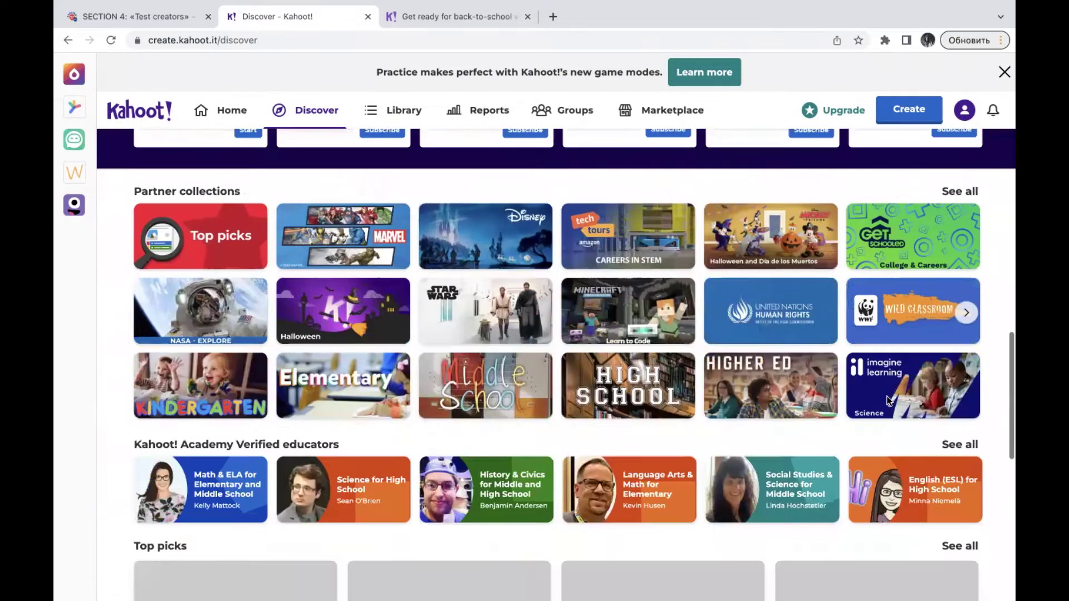
{"action": "scroll", "coordinate": [888, 402], "scroll_direction": "down", "scroll_amount": 3}
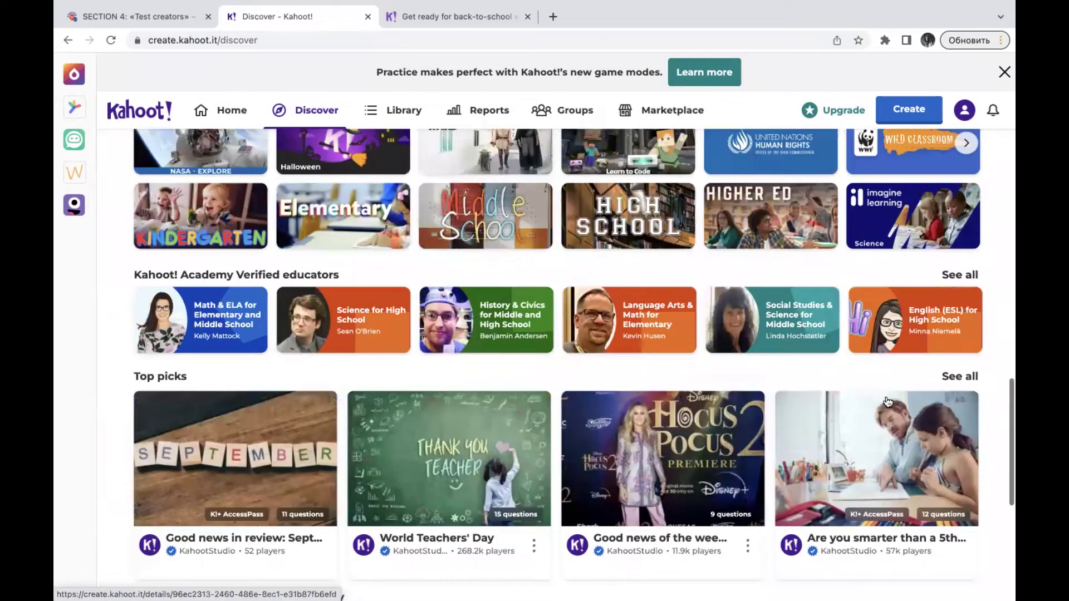
{"action": "scroll", "coordinate": [888, 402], "scroll_direction": "down", "scroll_amount": 1}
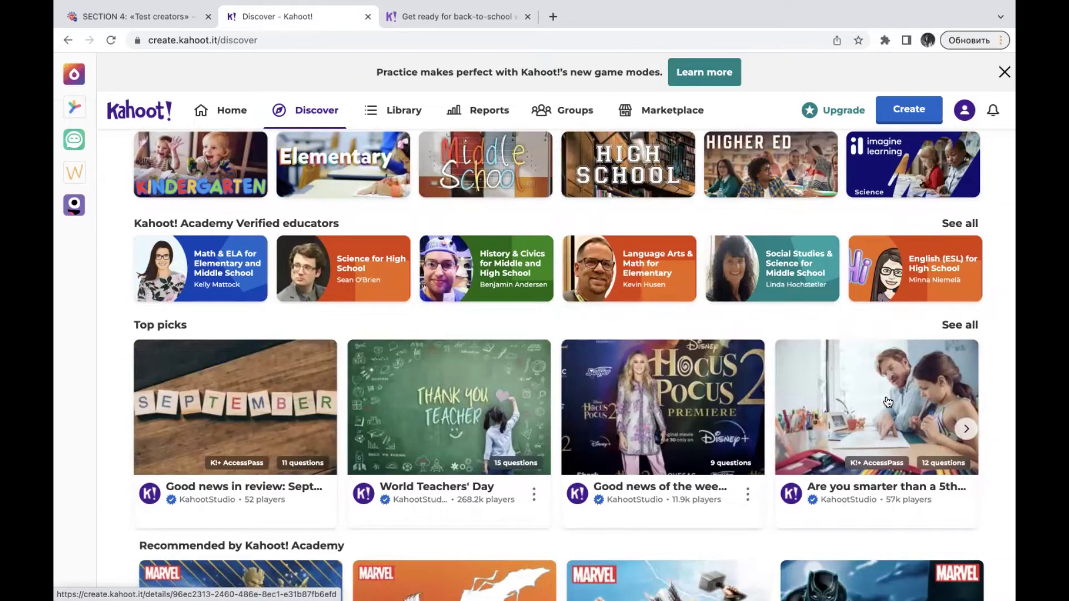
{"action": "scroll", "coordinate": [888, 402], "scroll_direction": "down", "scroll_amount": 2}
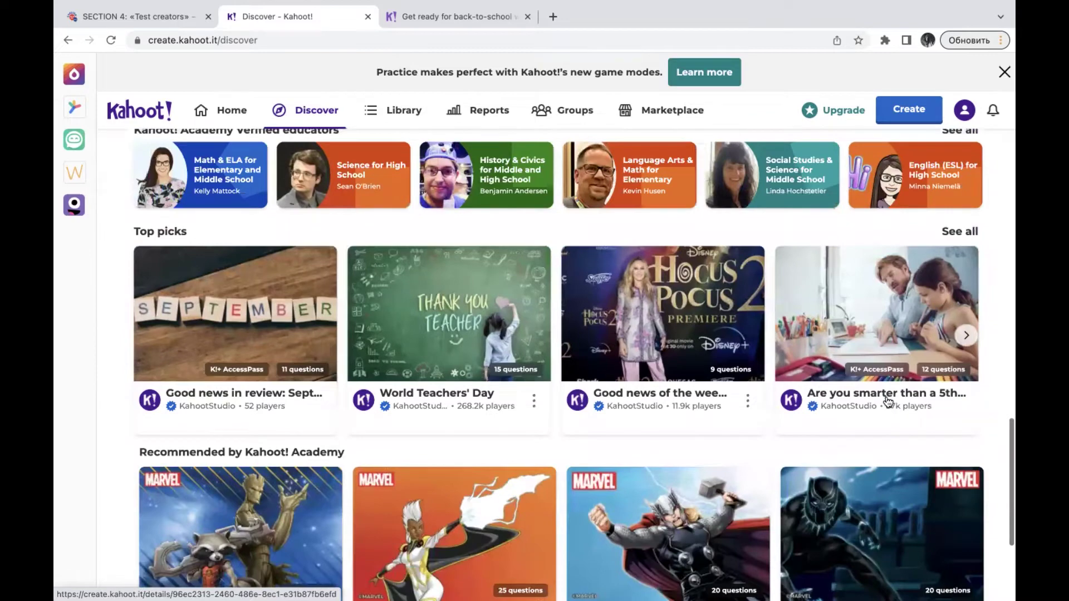
{"action": "scroll", "coordinate": [889, 402], "scroll_direction": "down", "scroll_amount": 2}
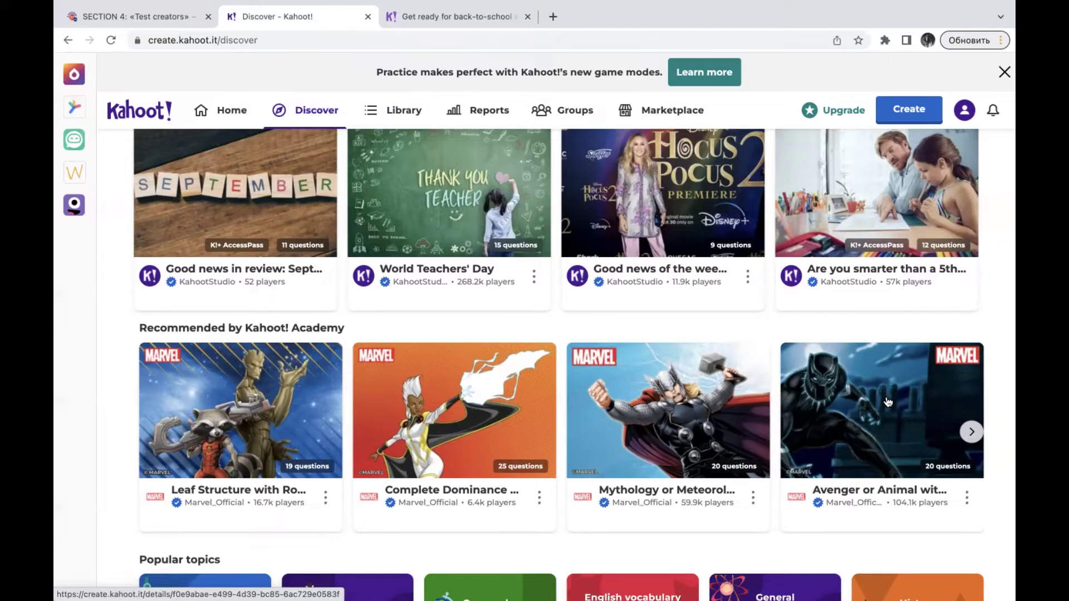
{"action": "scroll", "coordinate": [643, 246], "scroll_direction": "up", "scroll_amount": 15}
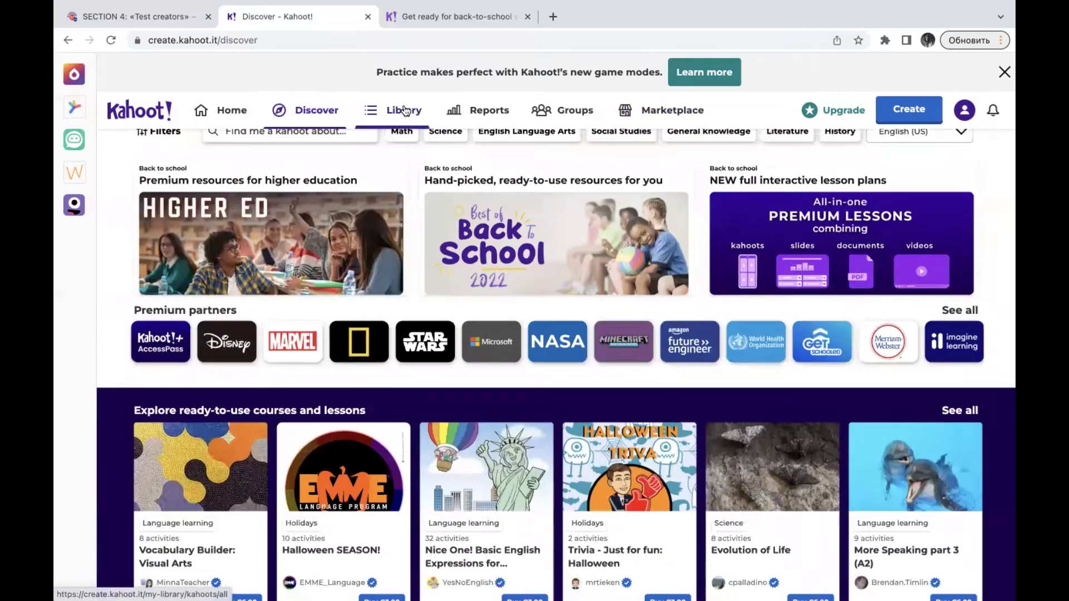
Open the kahoot library and view its Drafts, Favorites and Shared with me lists
{"action": "left_click", "coordinate": [422, 109]}
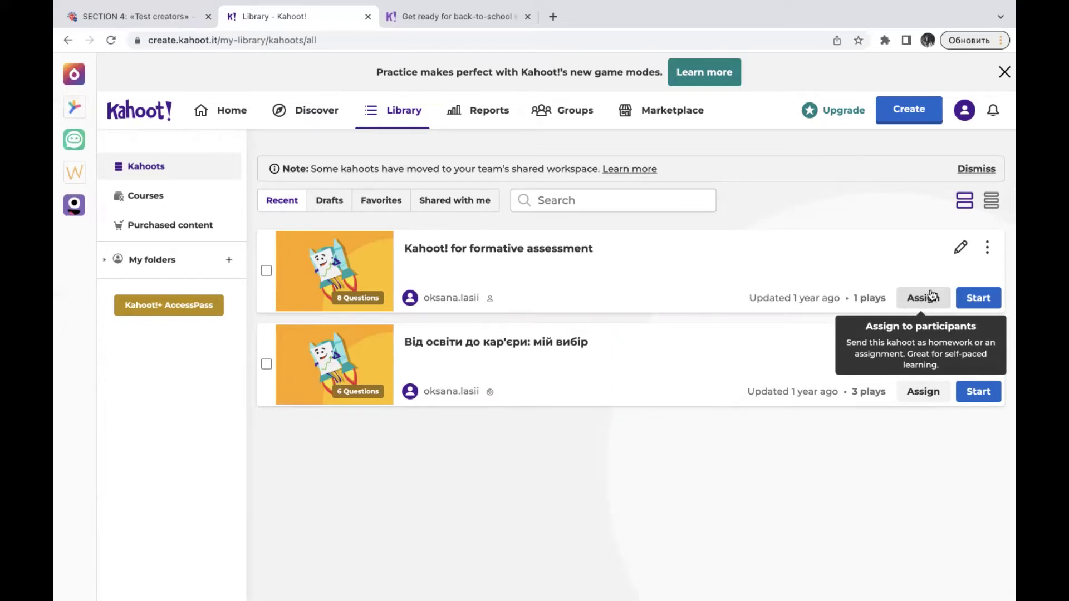
{"action": "left_click", "coordinate": [333, 203]}
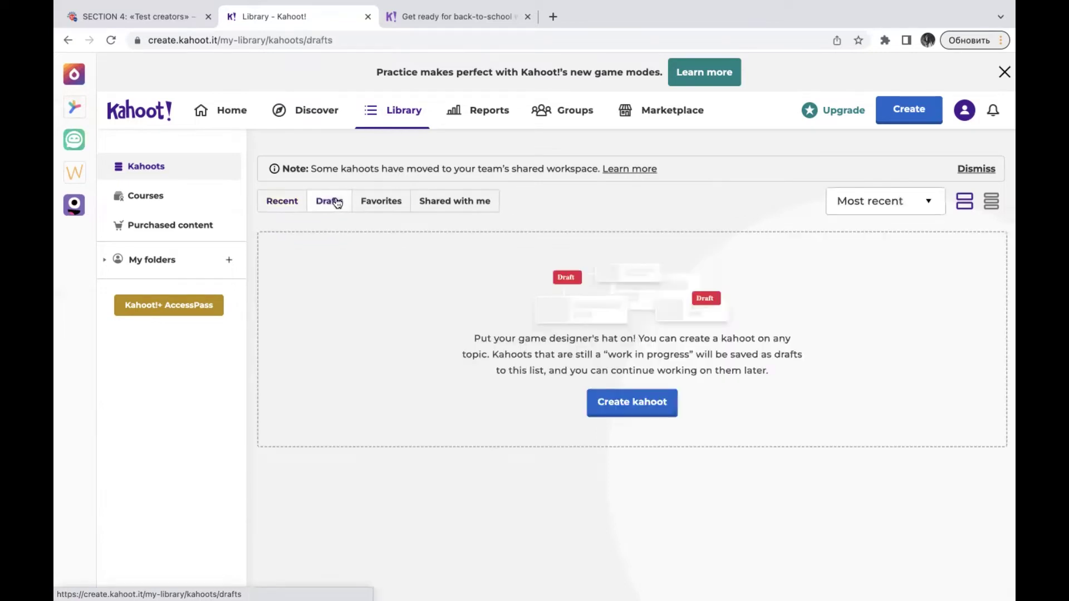
{"action": "left_click", "coordinate": [387, 210]}
{"action": "left_click", "coordinate": [423, 211]}
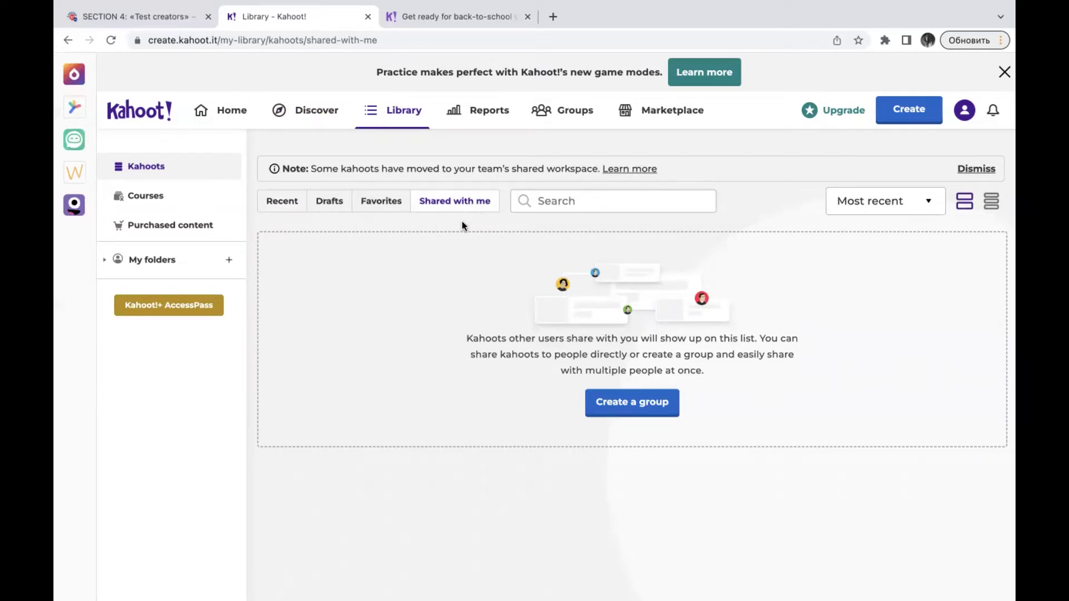
Open the reports and look through the list of finished live games
{"action": "left_click", "coordinate": [474, 112]}
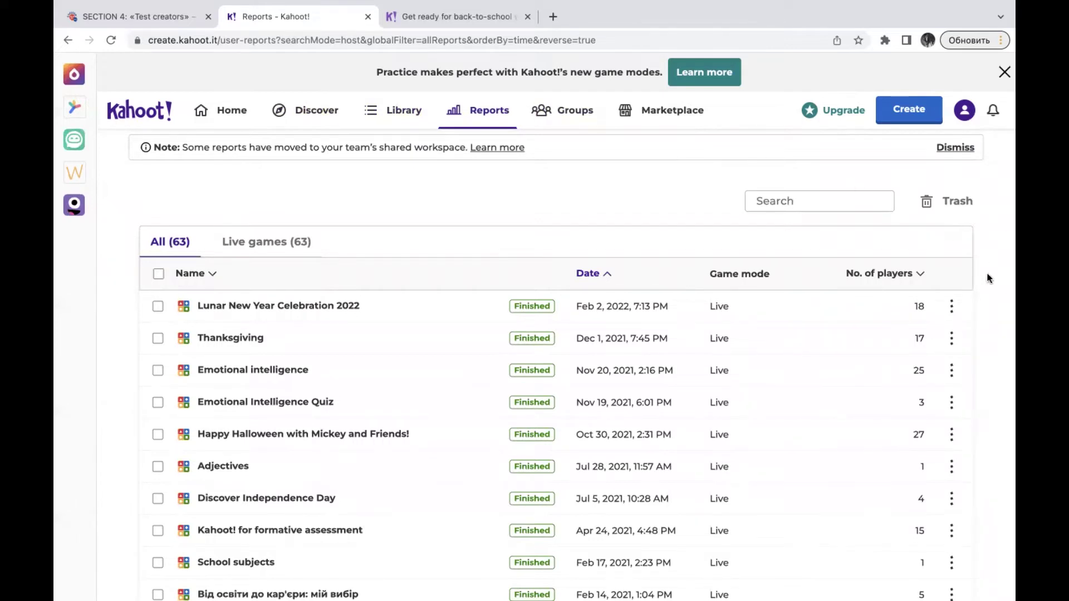
{"action": "scroll", "coordinate": [988, 278], "scroll_direction": "down", "scroll_amount": 1}
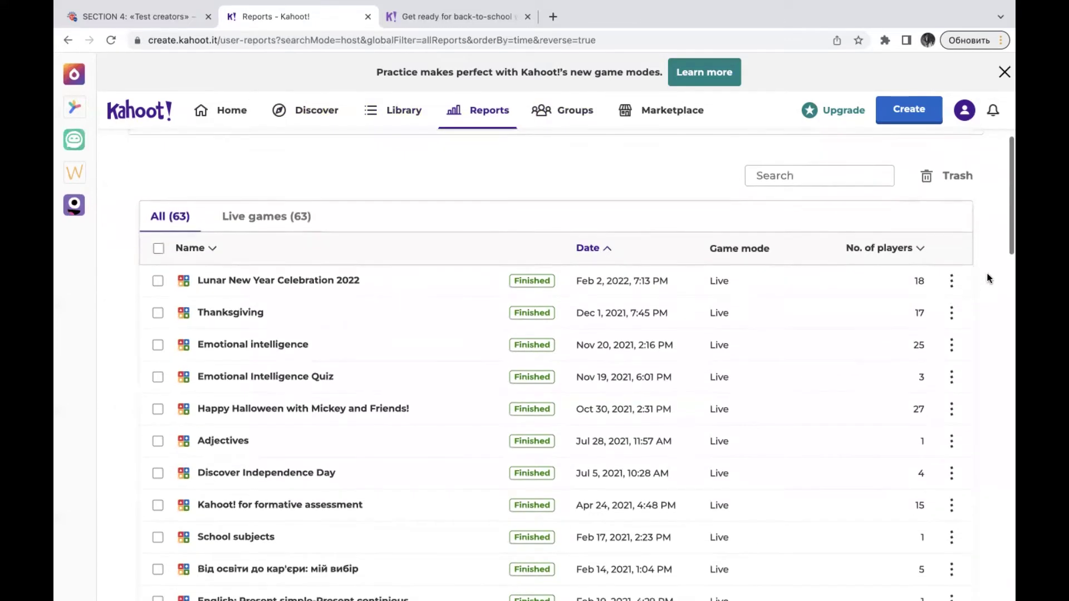
{"action": "scroll", "coordinate": [988, 278], "scroll_direction": "down", "scroll_amount": 2}
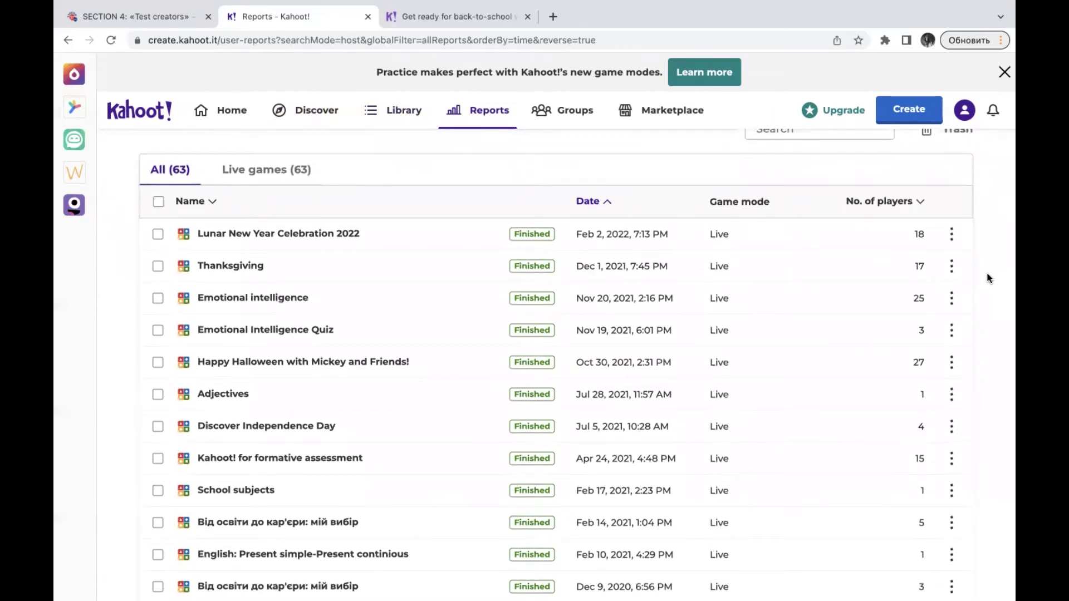
{"action": "scroll", "coordinate": [988, 277], "scroll_direction": "down", "scroll_amount": 3}
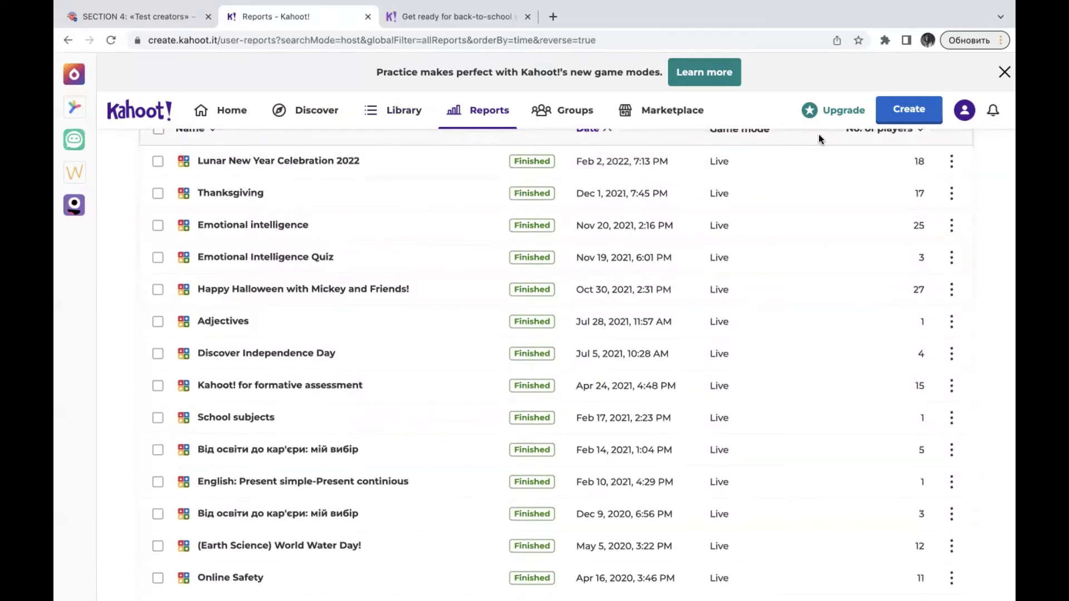
View the Groups page, then the Marketplace with its topics and featured resources
{"action": "left_click", "coordinate": [573, 115]}
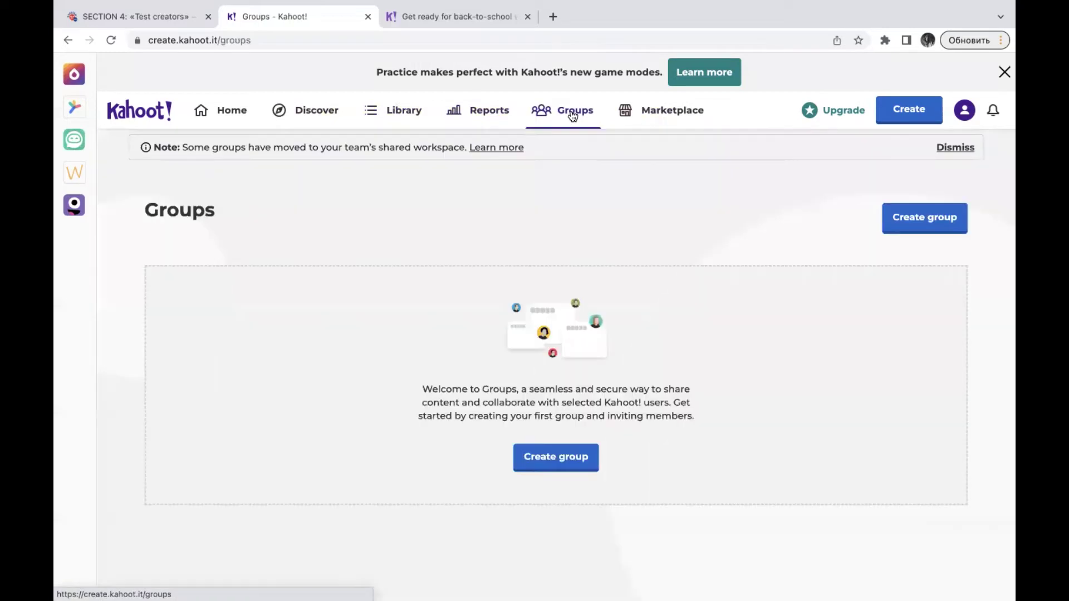
{"action": "left_click", "coordinate": [662, 123]}
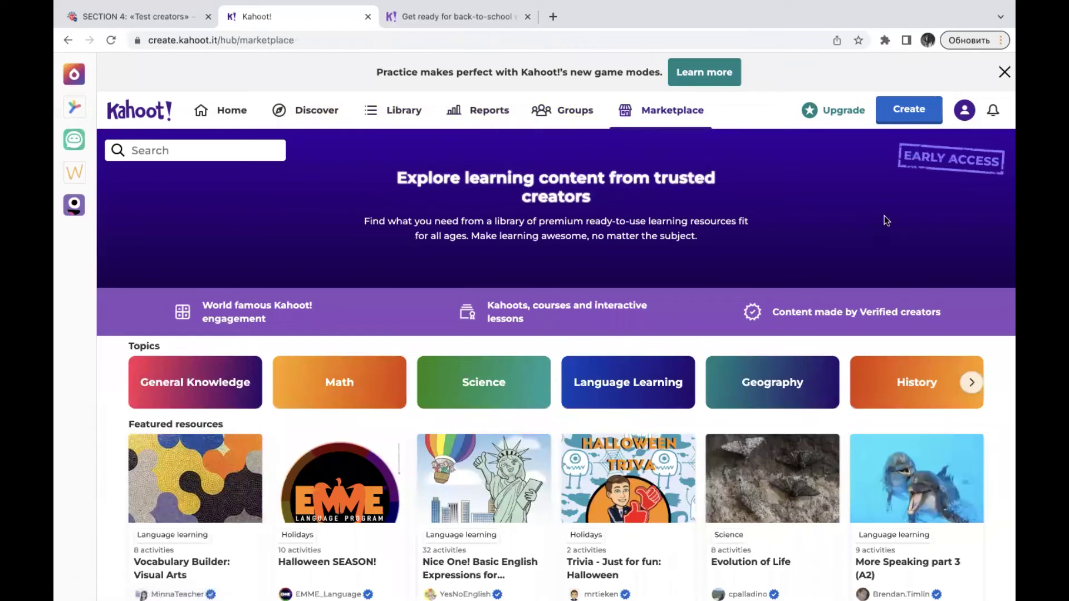
{"action": "scroll", "coordinate": [931, 259], "scroll_direction": "down", "scroll_amount": 3}
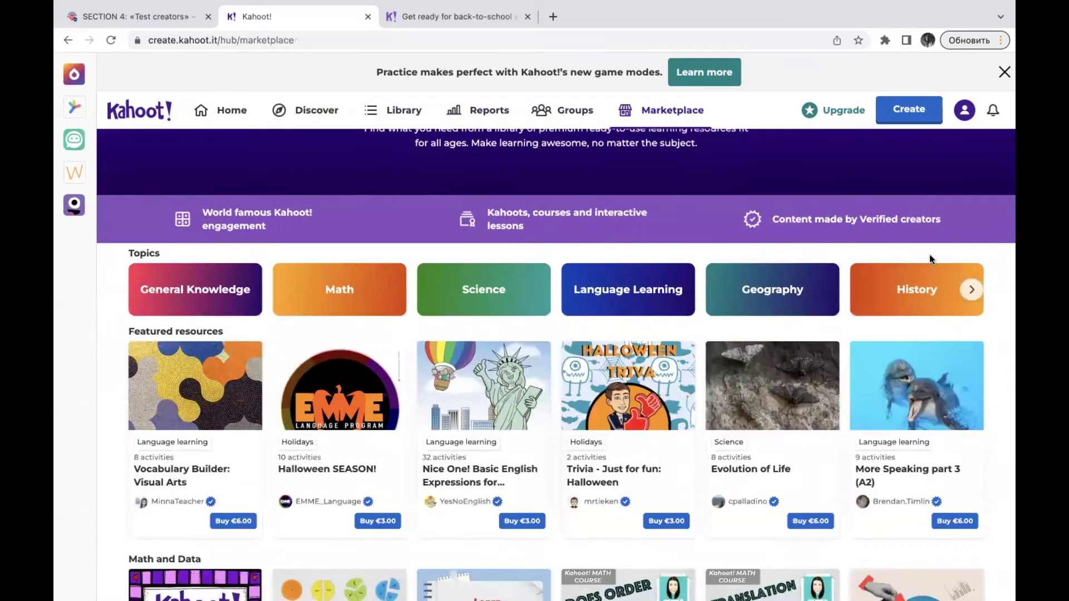
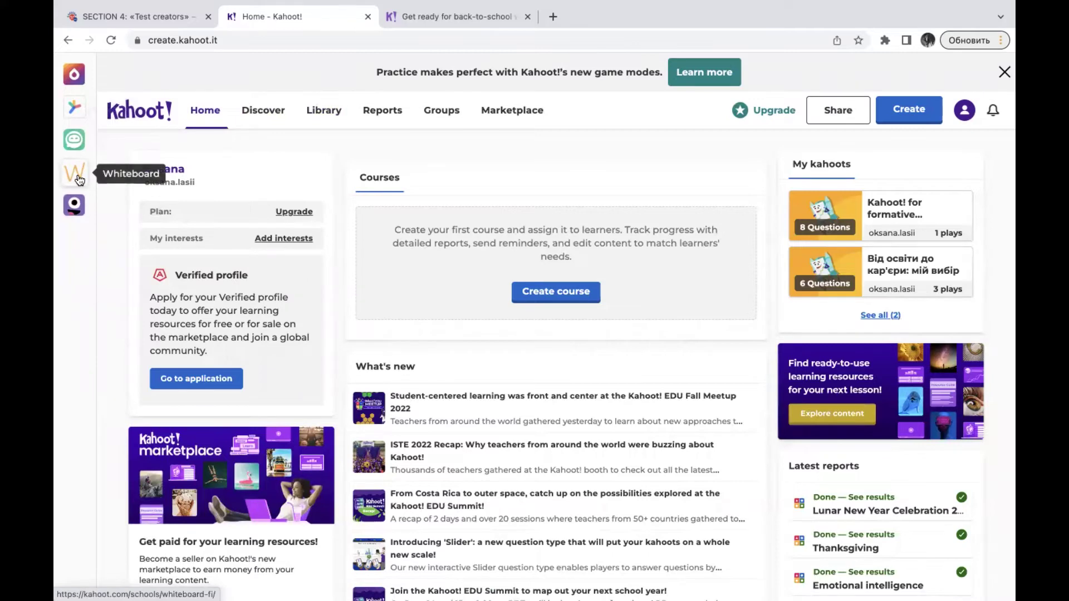
Open the Whiteboard tool's page from the Kahoot! home page and read how it supports student participation and collaboration
{"action": "left_click", "coordinate": [79, 179]}
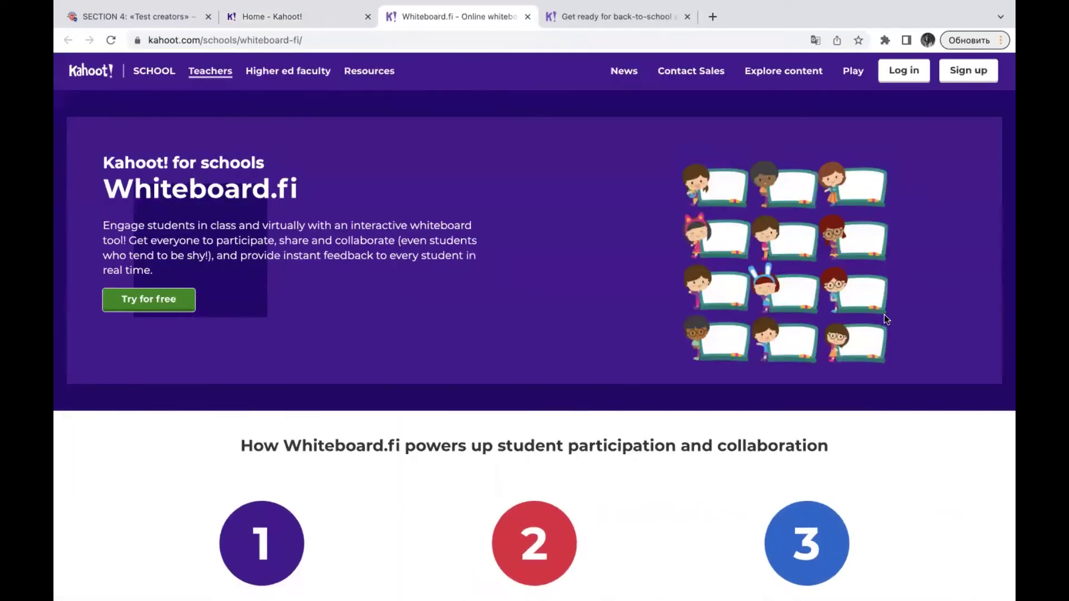
{"action": "scroll", "coordinate": [887, 317], "scroll_direction": "down", "scroll_amount": 2}
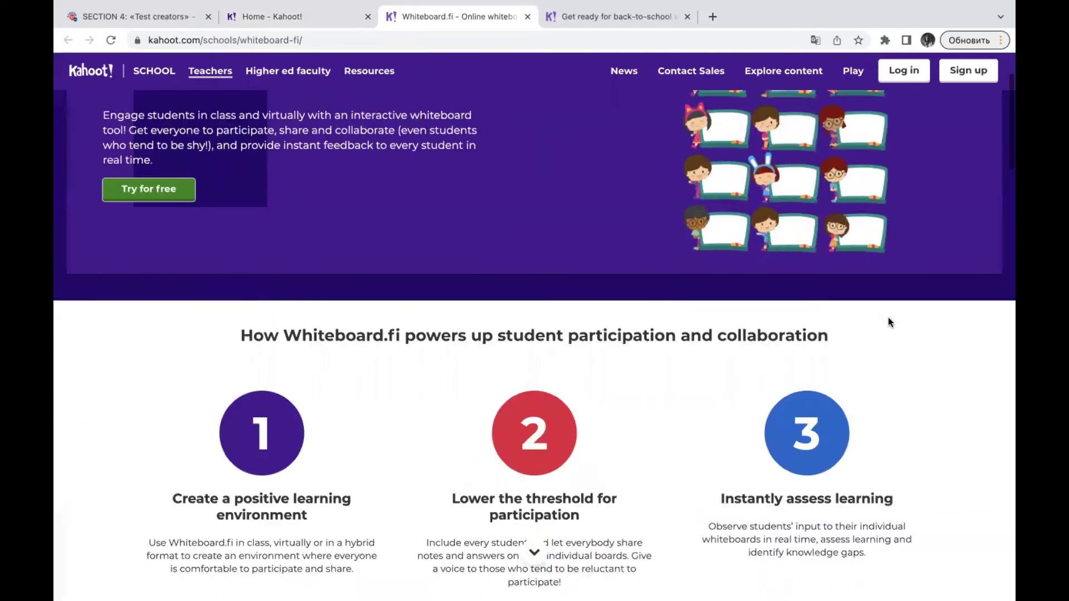
{"action": "scroll", "coordinate": [889, 318], "scroll_direction": "down", "scroll_amount": 1}
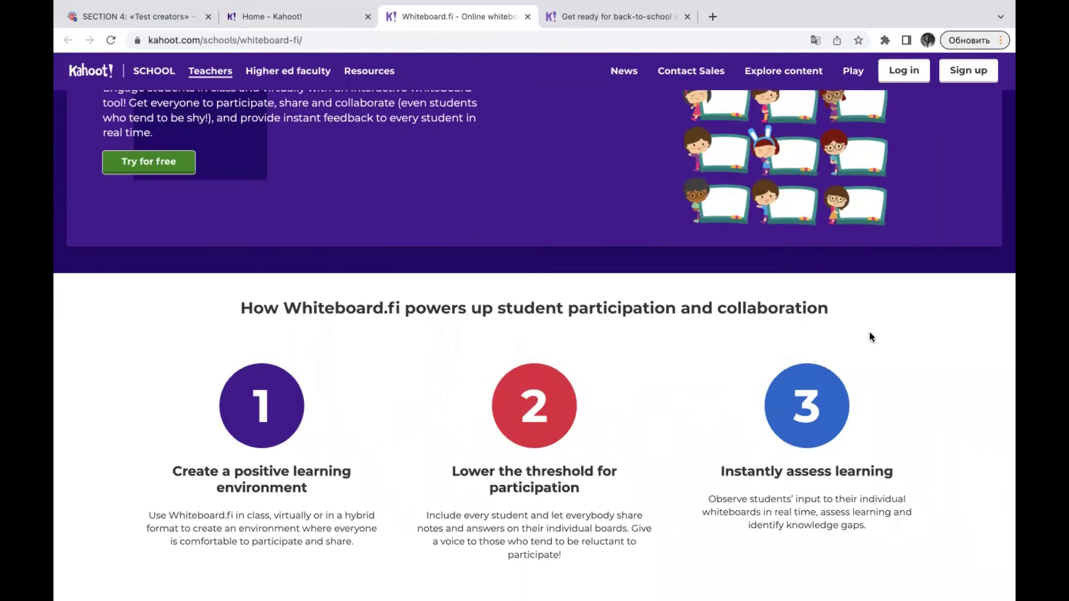
{"action": "scroll", "coordinate": [850, 308], "scroll_direction": "up", "scroll_amount": 3}
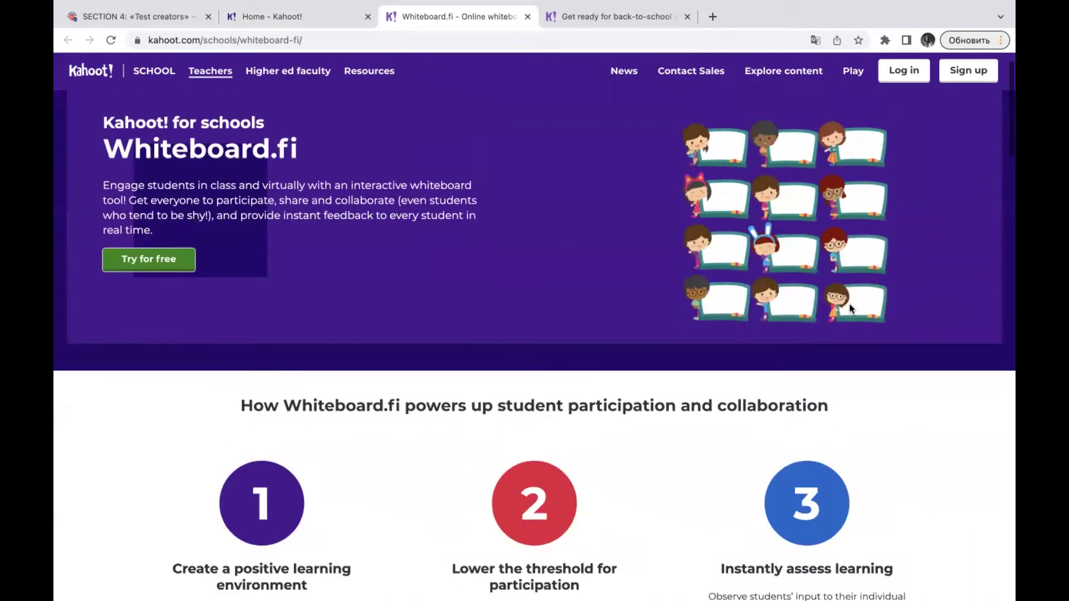
Go to the free version of Whiteboard.fi, resume the existing class and show the teacher's whiteboard
{"action": "left_click", "coordinate": [172, 308]}
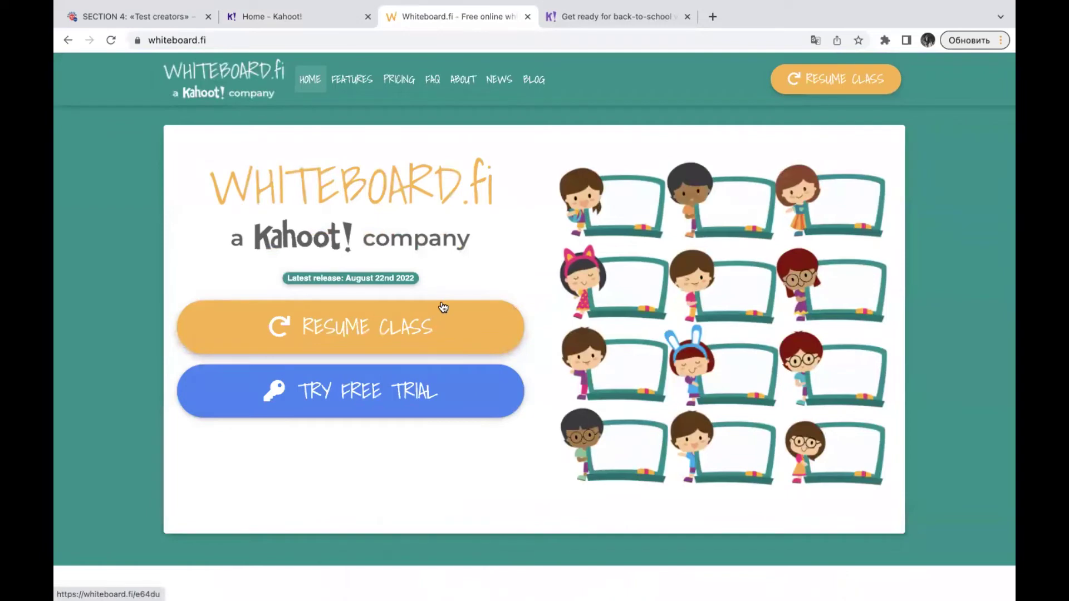
{"action": "left_click", "coordinate": [299, 327]}
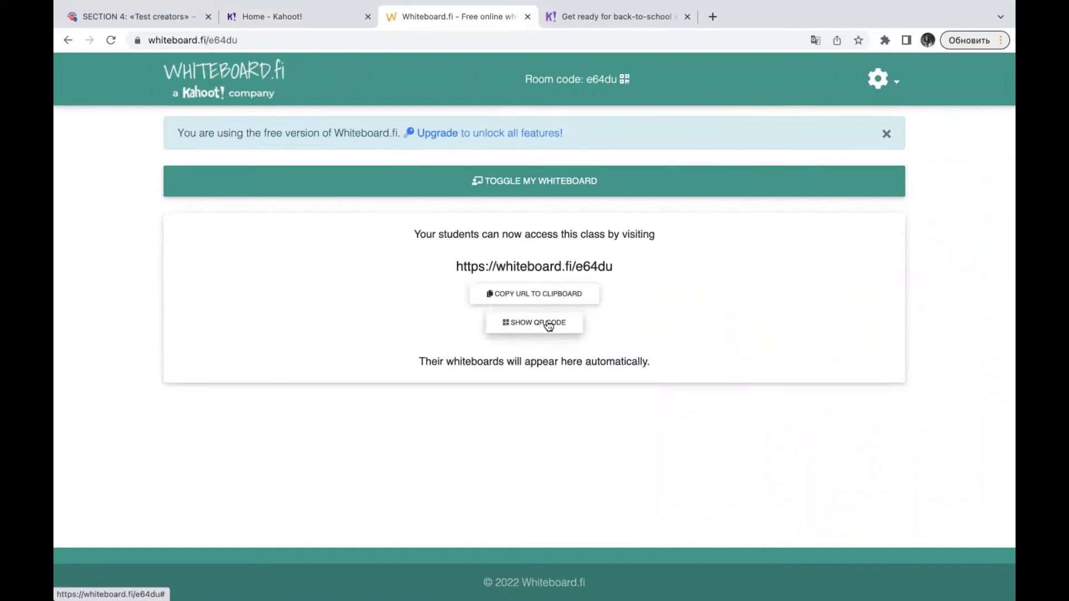
{"action": "left_click", "coordinate": [554, 182]}
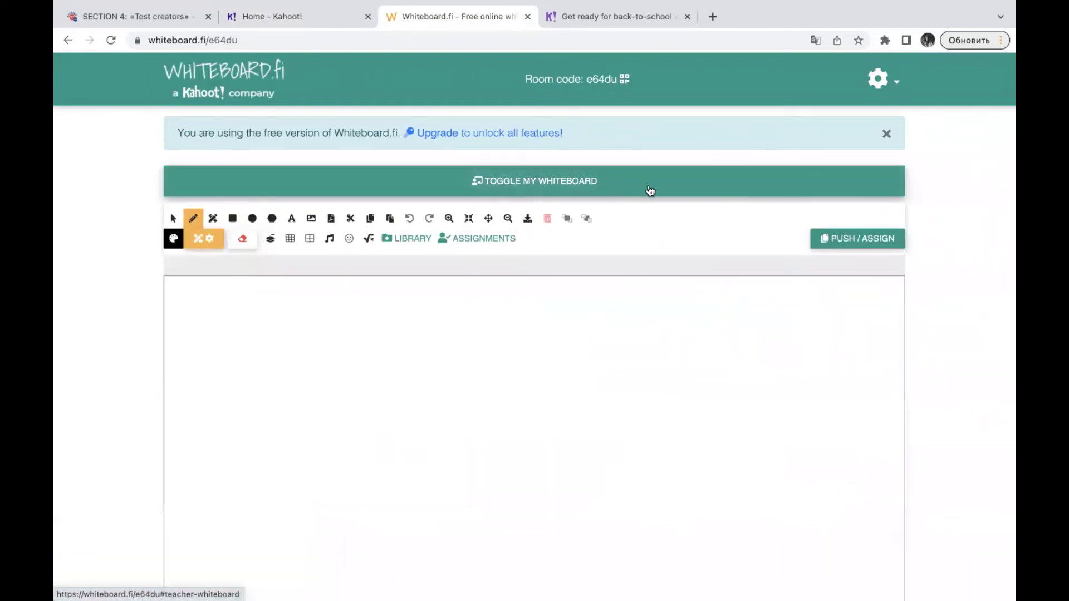
Look over the teacher's whiteboard page, from the drawing canvas and page thumbnails to the student access link and QR code options
{"action": "scroll", "coordinate": [933, 362], "scroll_direction": "down", "scroll_amount": 3}
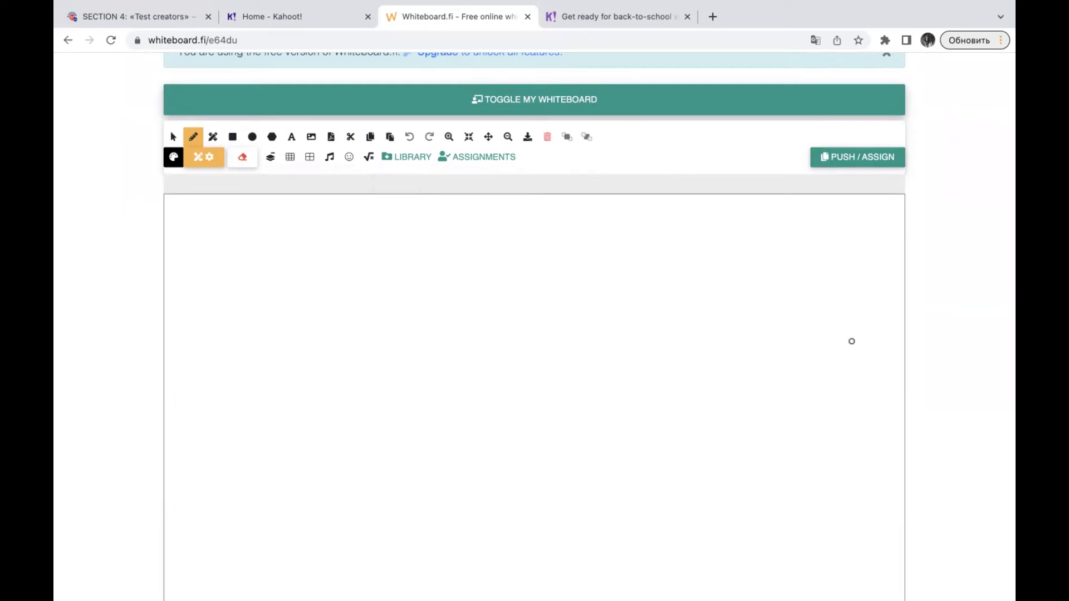
{"action": "scroll", "coordinate": [986, 367], "scroll_direction": "down", "scroll_amount": 10}
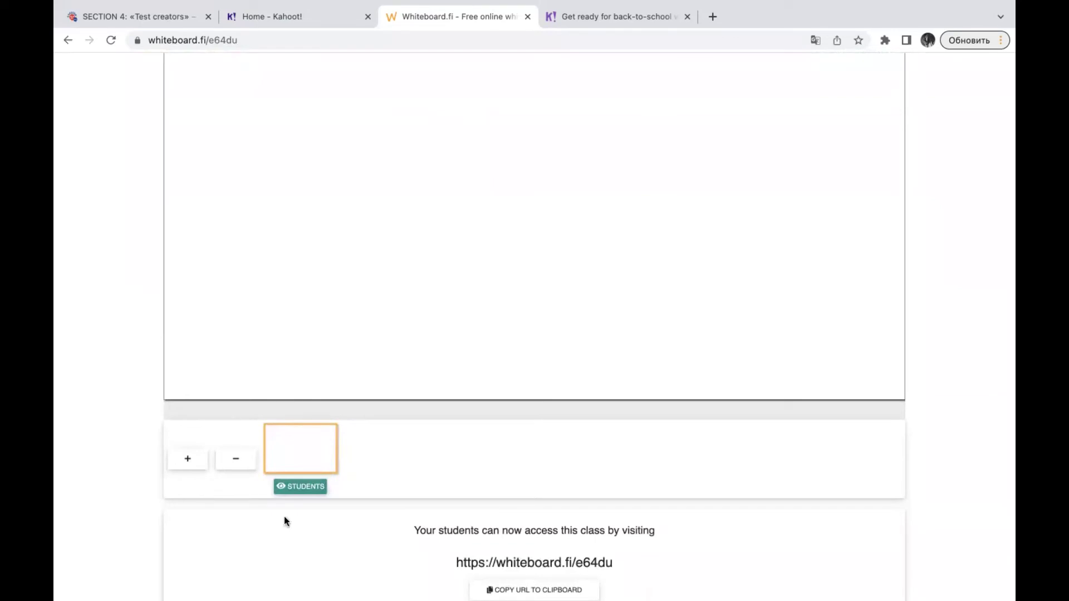
{"action": "scroll", "coordinate": [928, 417], "scroll_direction": "down", "scroll_amount": 5}
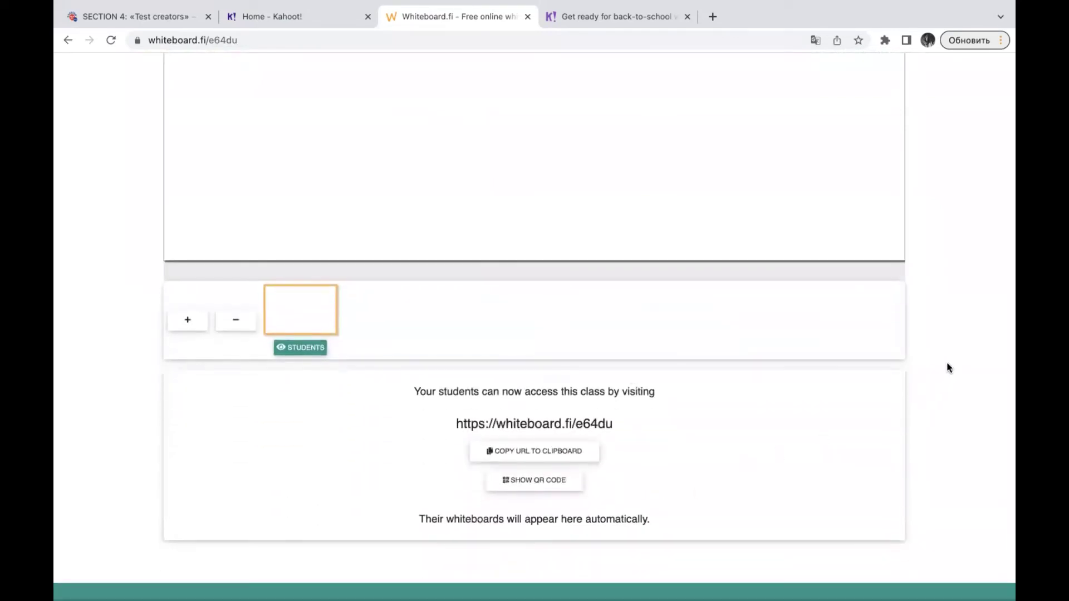
{"action": "scroll", "coordinate": [945, 360], "scroll_direction": "up", "scroll_amount": 10}
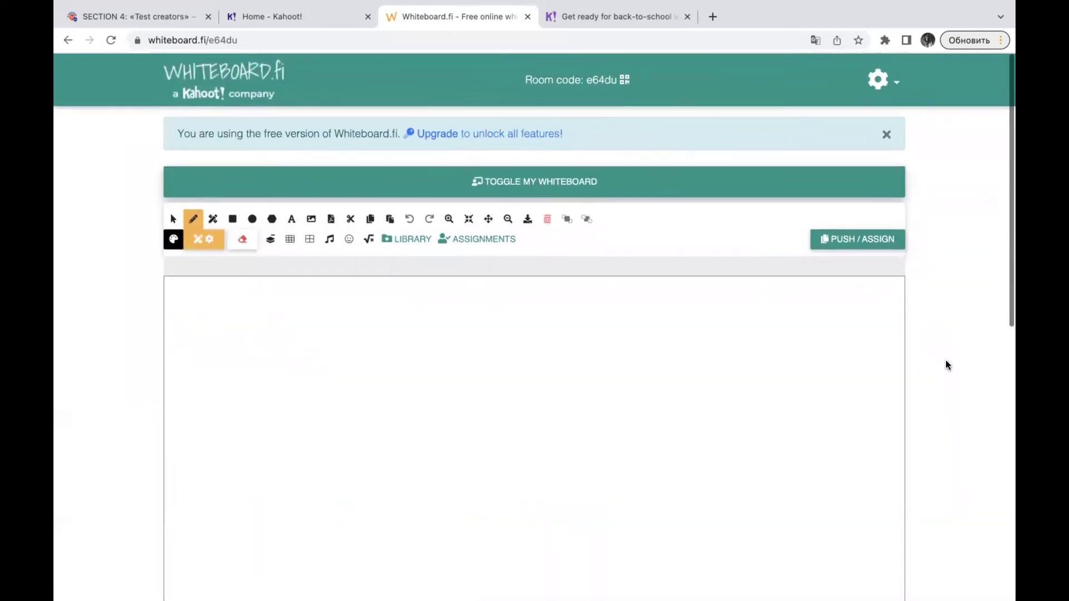
Open the "Kahoot! for formative assessment" quiz from the Kahoot! home page and launch it live, dismissing the settings introduction
{"action": "mouse_move", "coordinate": [530, 6]}
{"action": "left_click", "coordinate": [302, 54]}
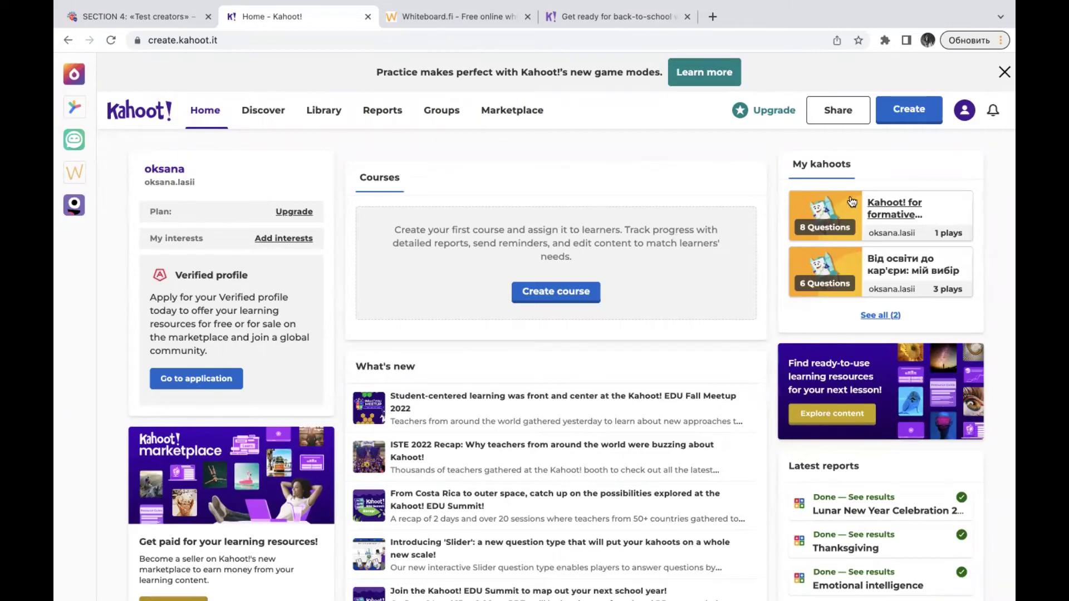
{"action": "left_click", "coordinate": [889, 210]}
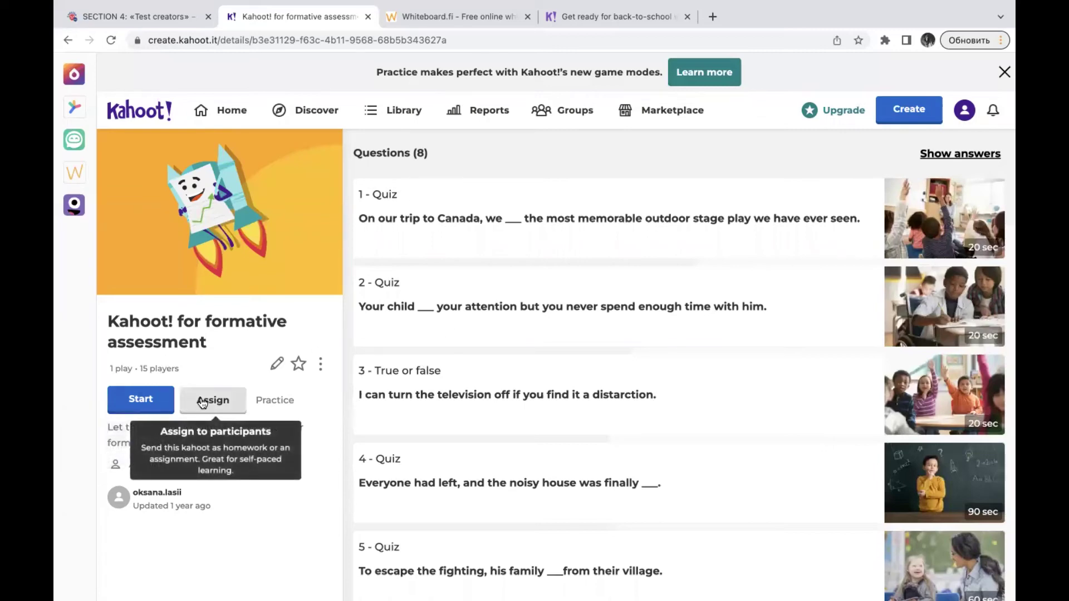
{"action": "left_click", "coordinate": [140, 400]}
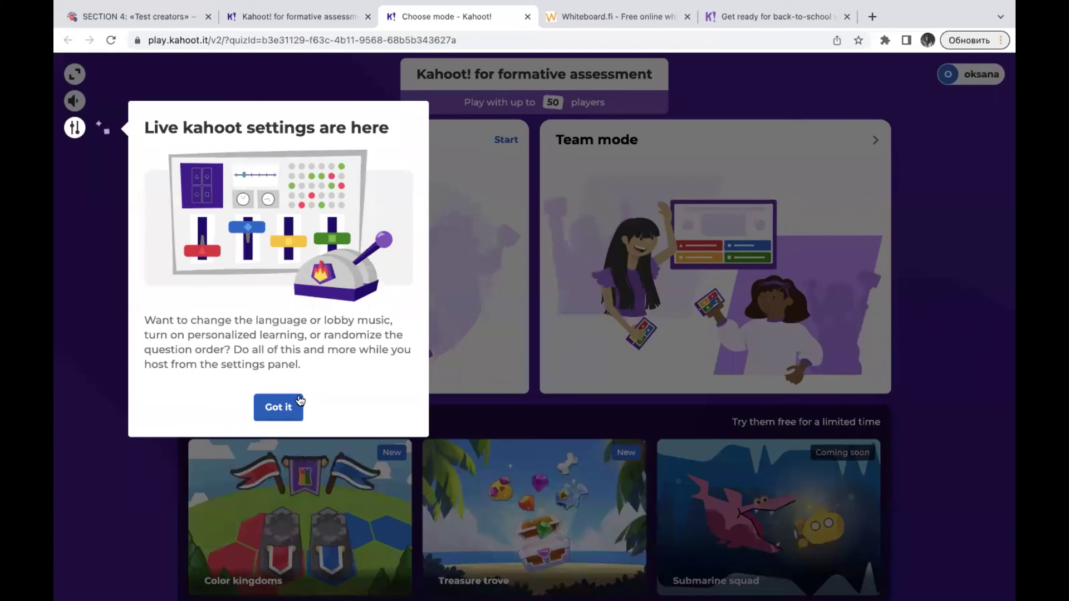
{"action": "left_click", "coordinate": [300, 400]}
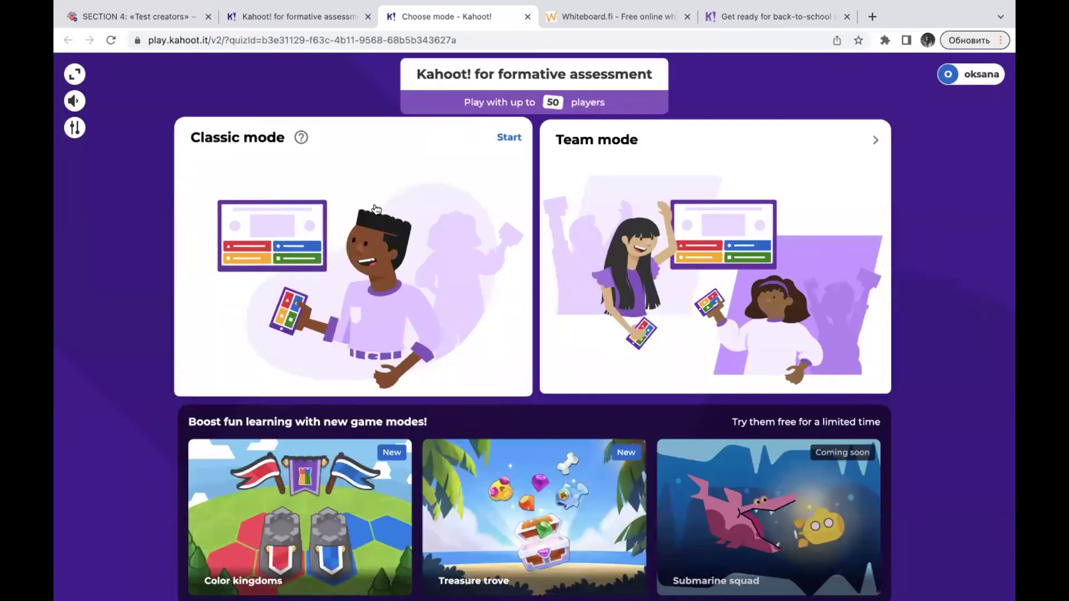
View the Team mode options for personal and shared devices, and return to the game mode selection
{"action": "left_click", "coordinate": [891, 218]}
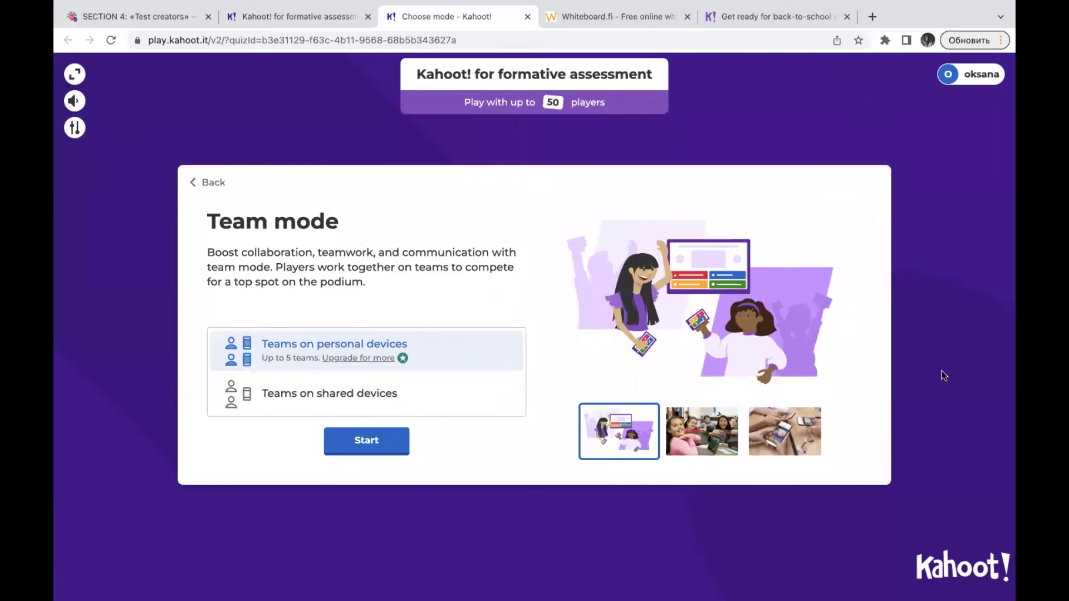
{"action": "left_click", "coordinate": [205, 181]}
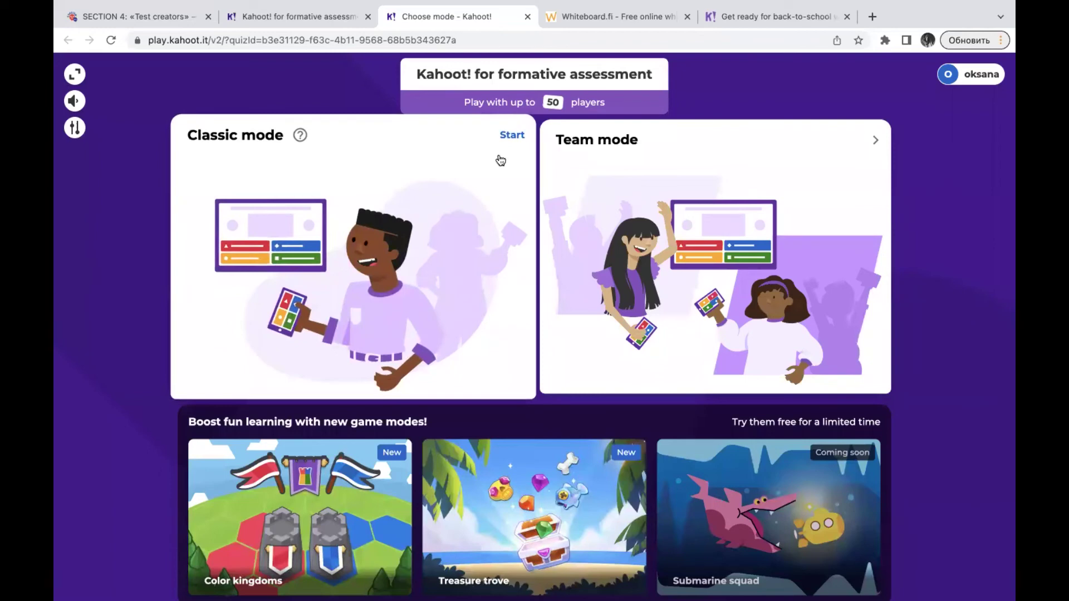
Start the quiz in Classic mode and turn the lobby's sound volume all the way down
{"action": "left_click", "coordinate": [514, 137]}
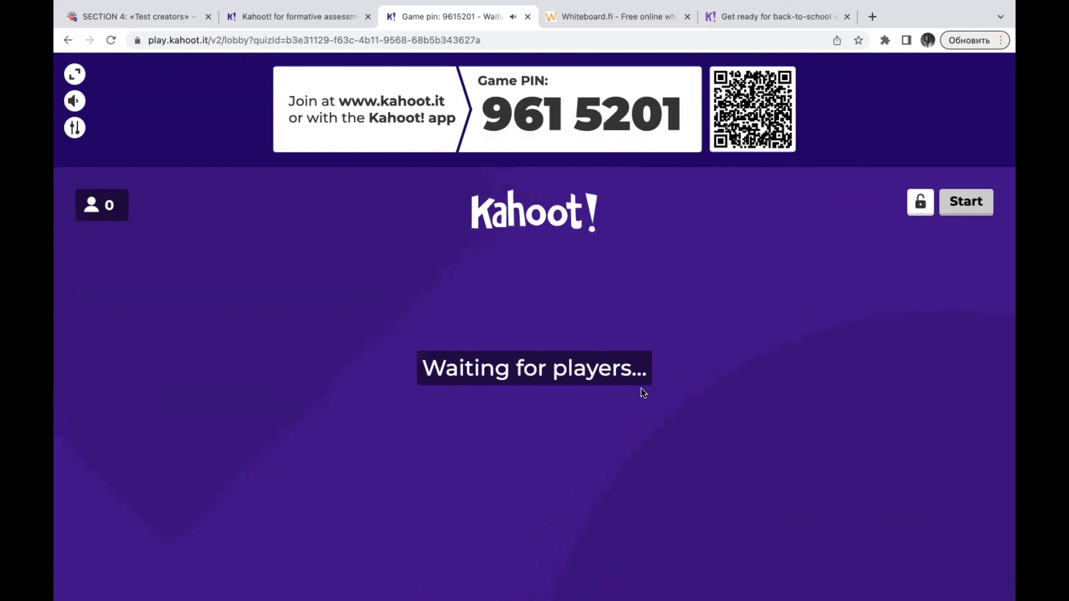
{"action": "mouse_move", "coordinate": [74, 102]}
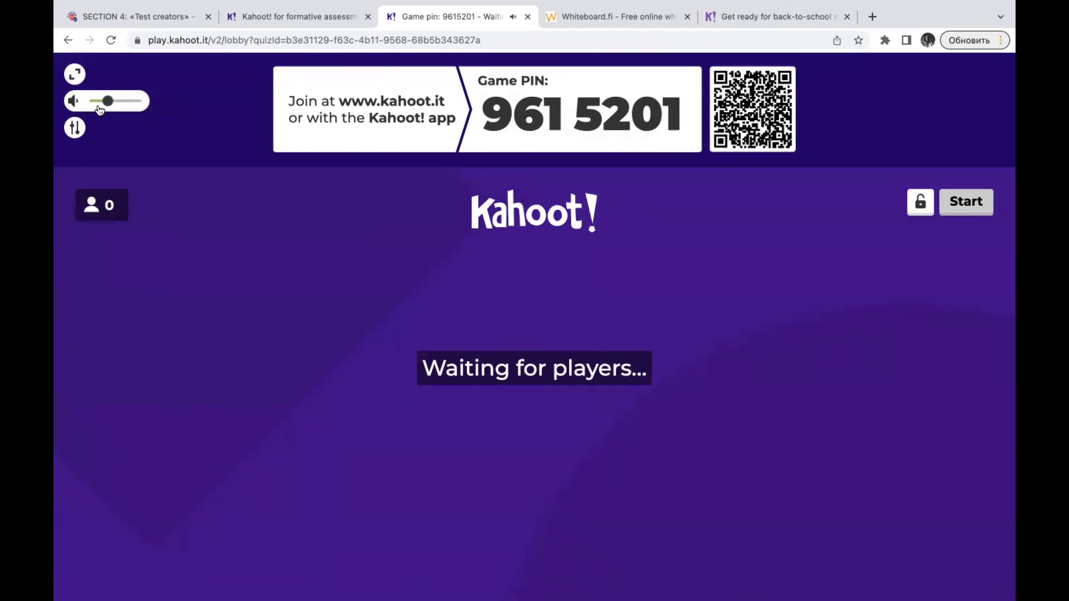
{"action": "left_click_drag", "start_coordinate": [108, 101], "coordinate": [85, 101]}
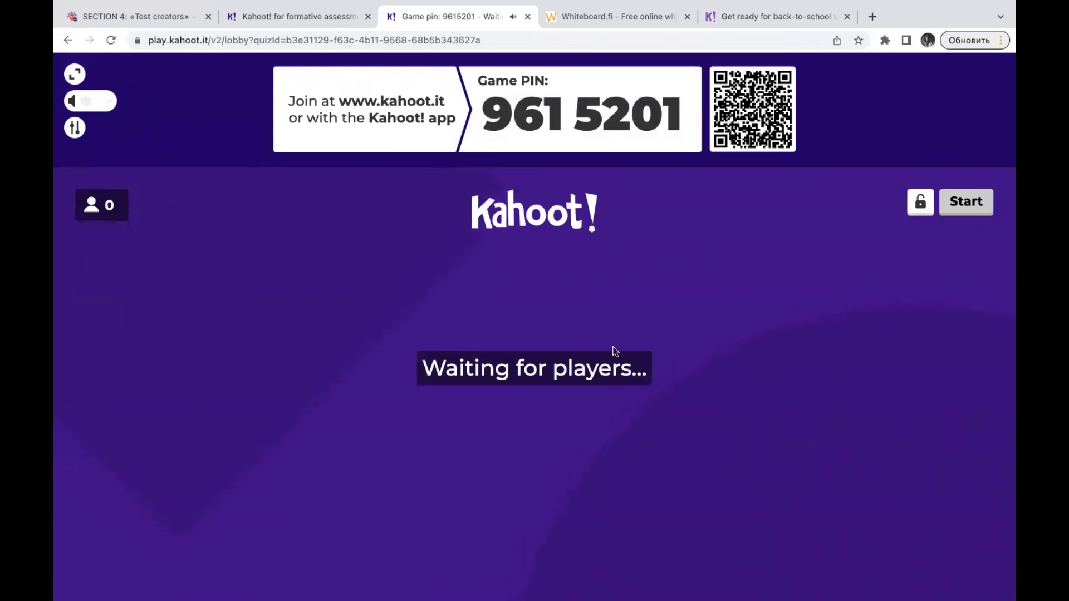